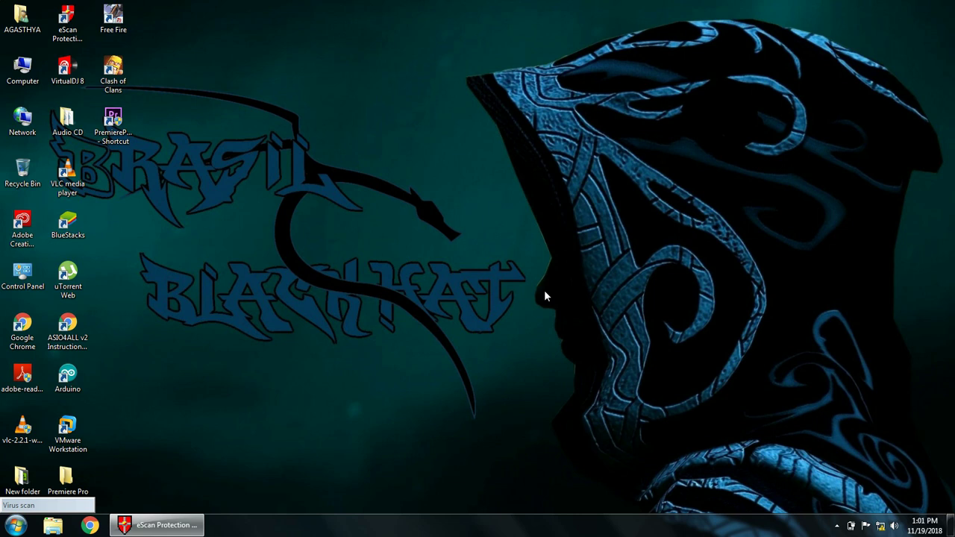
# Copy the archlinux-2018.09.01-x86_64 disc image from Local Disk (E:)
pyautogui.click(32, 82)
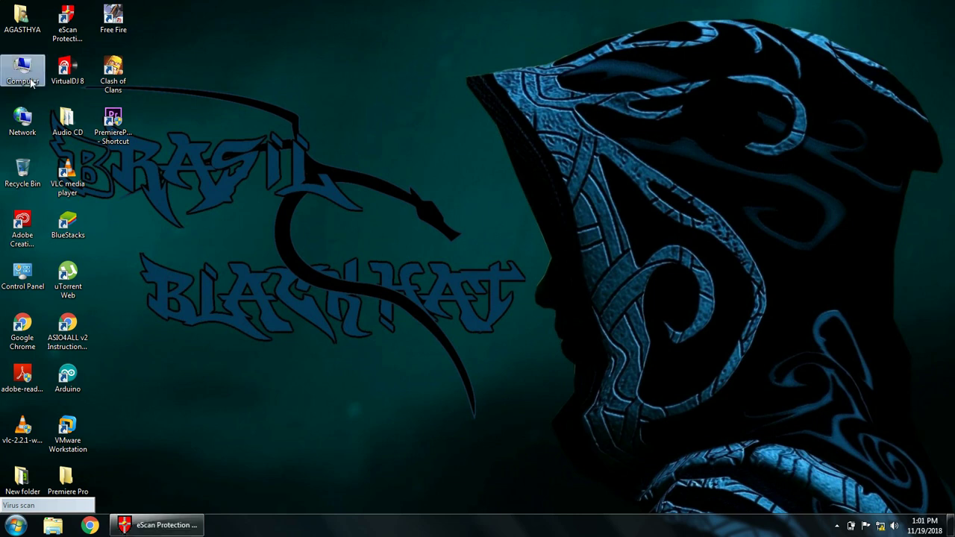
pyautogui.doubleClick(32, 82)
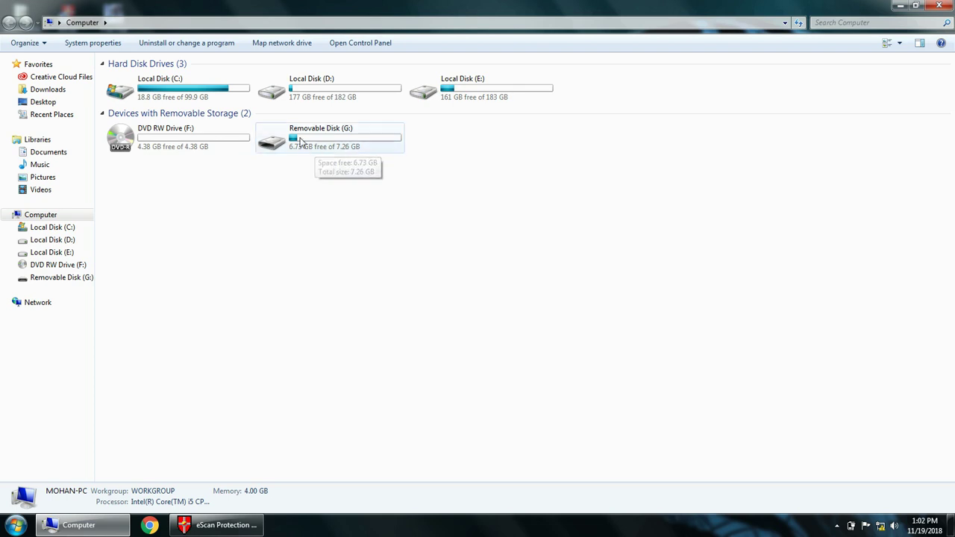
pyautogui.doubleClick(452, 102)
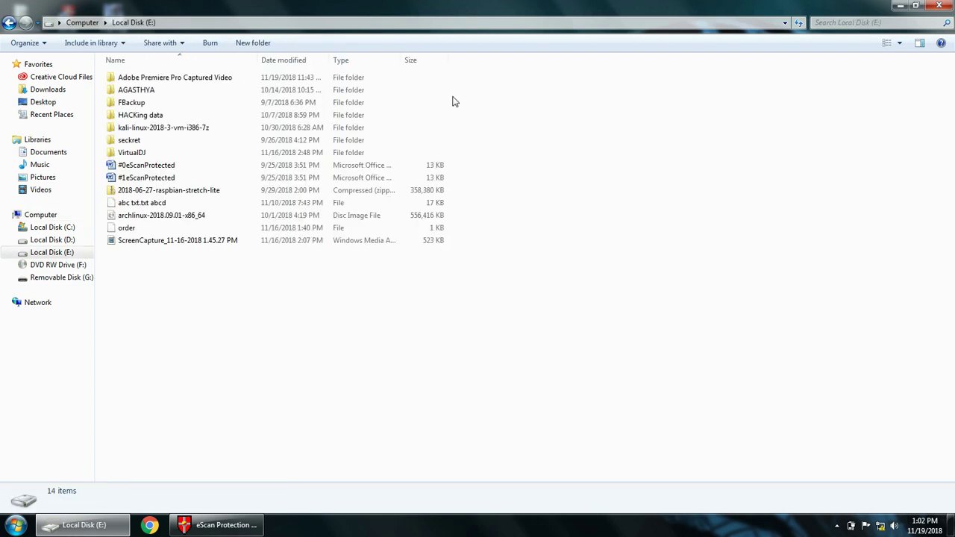
pyautogui.rightClick(195, 215)
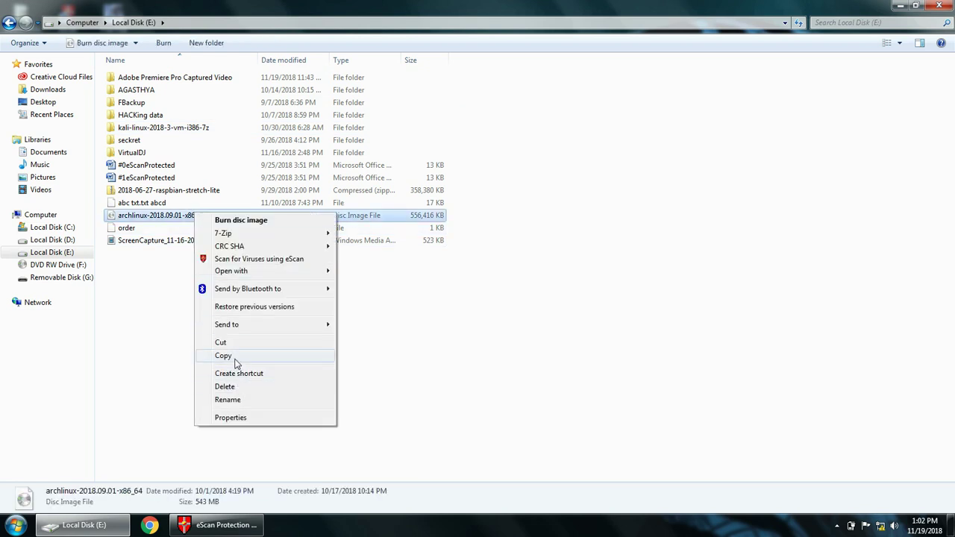
pyautogui.click(235, 361)
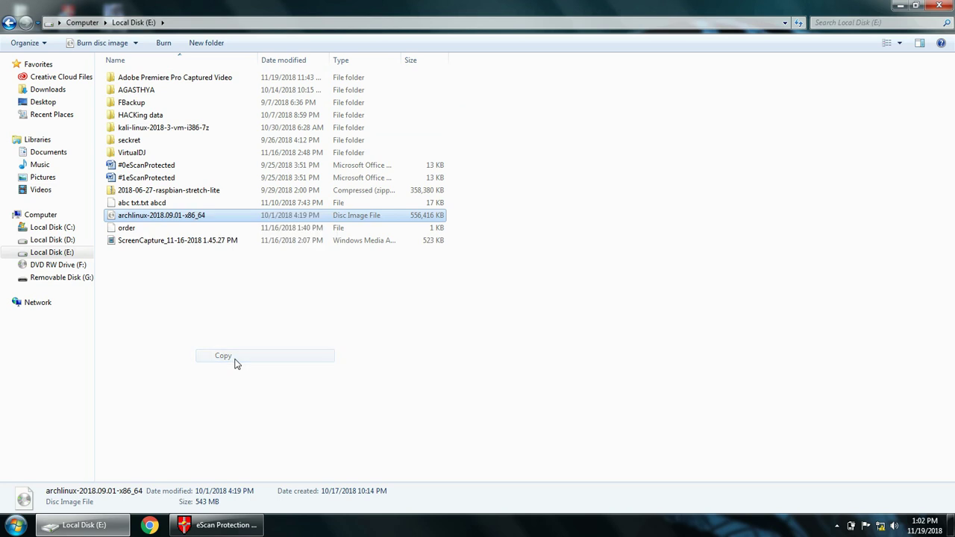
# Paste the copied disc image into the VirtualDJ folder on Removable Disk (G:)
pyautogui.click(9, 24)
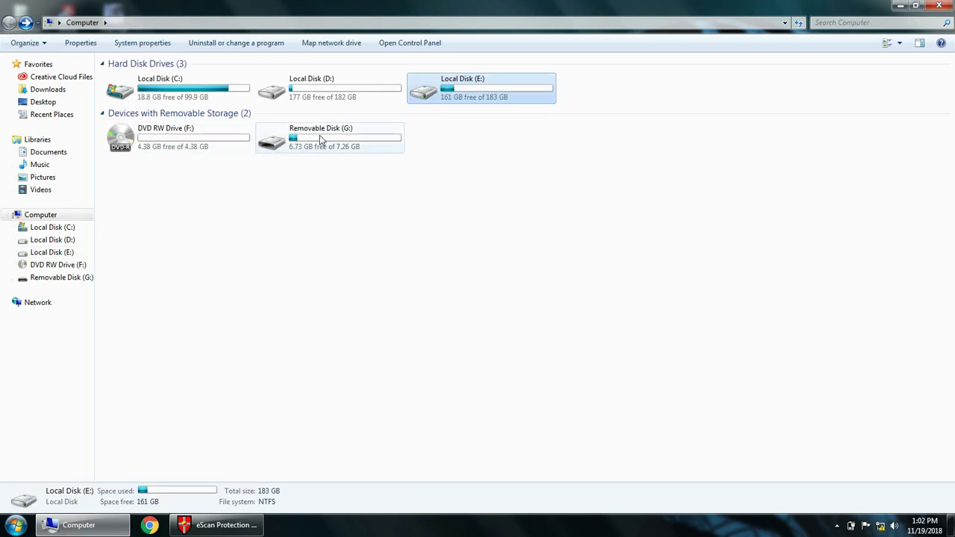
pyautogui.doubleClick(320, 139)
pyautogui.doubleClick(322, 88)
pyautogui.rightClick(231, 114)
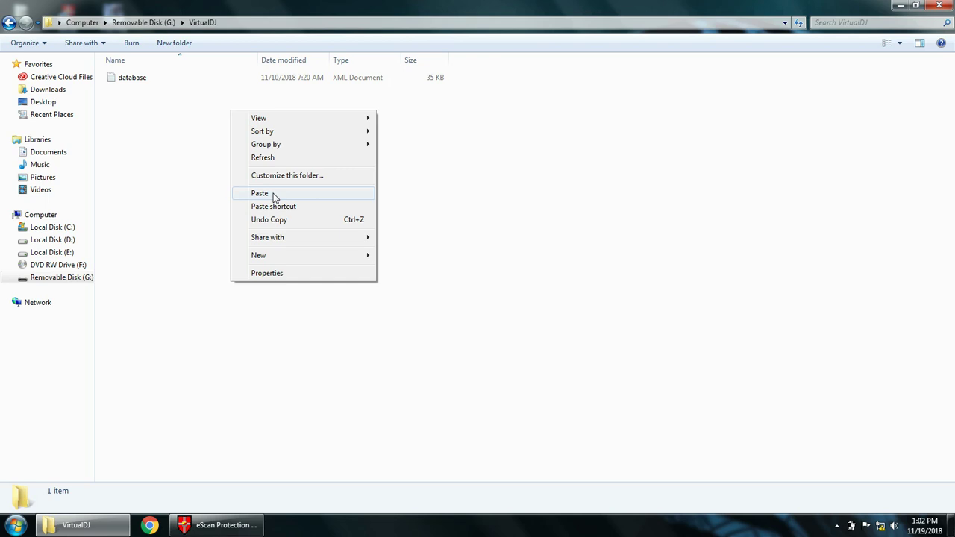
pyautogui.click(260, 194)
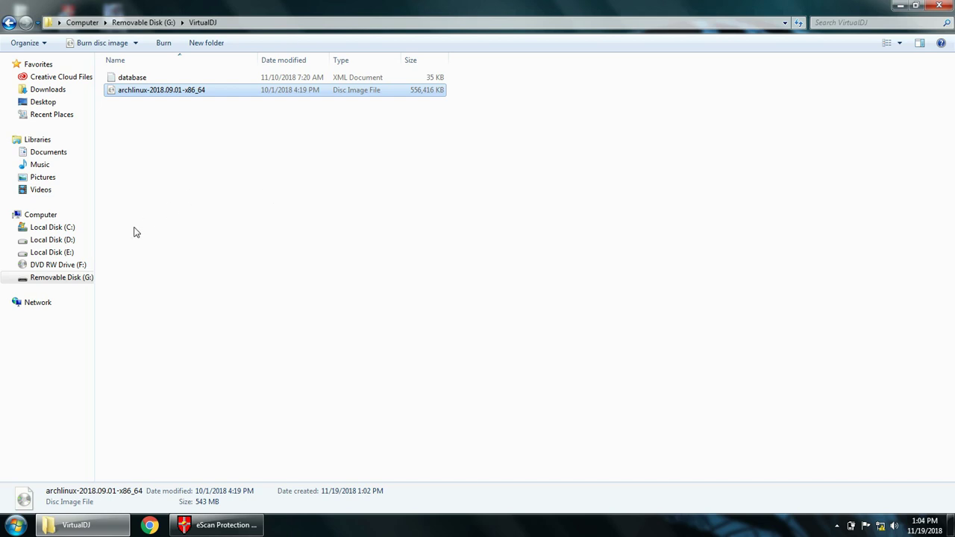
pyautogui.click(70, 266)
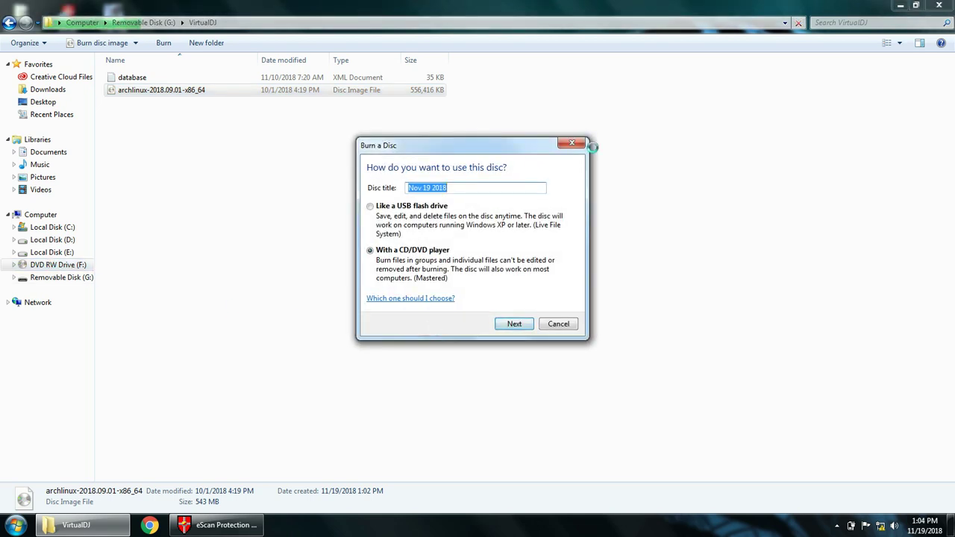
pyautogui.click(575, 146)
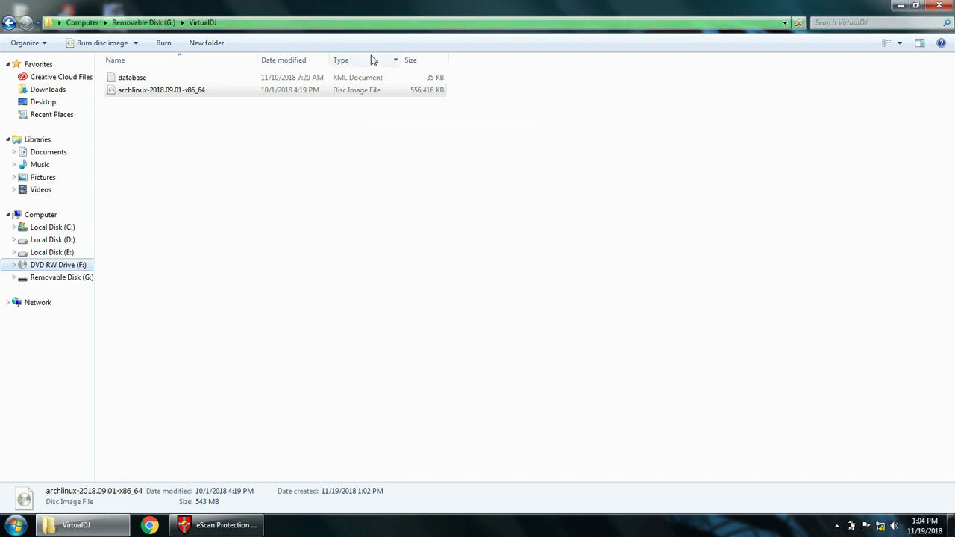
pyautogui.click(10, 24)
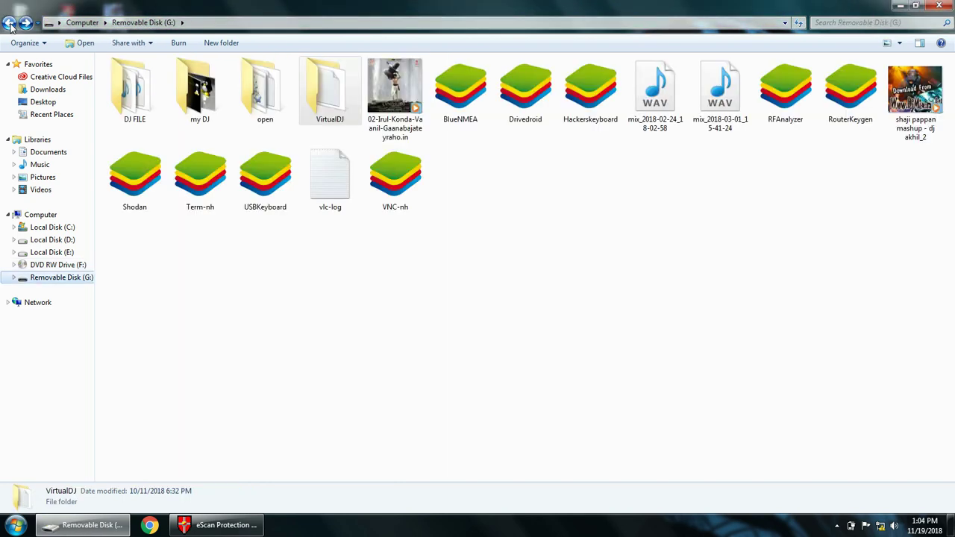
pyautogui.click(10, 25)
pyautogui.click(187, 140)
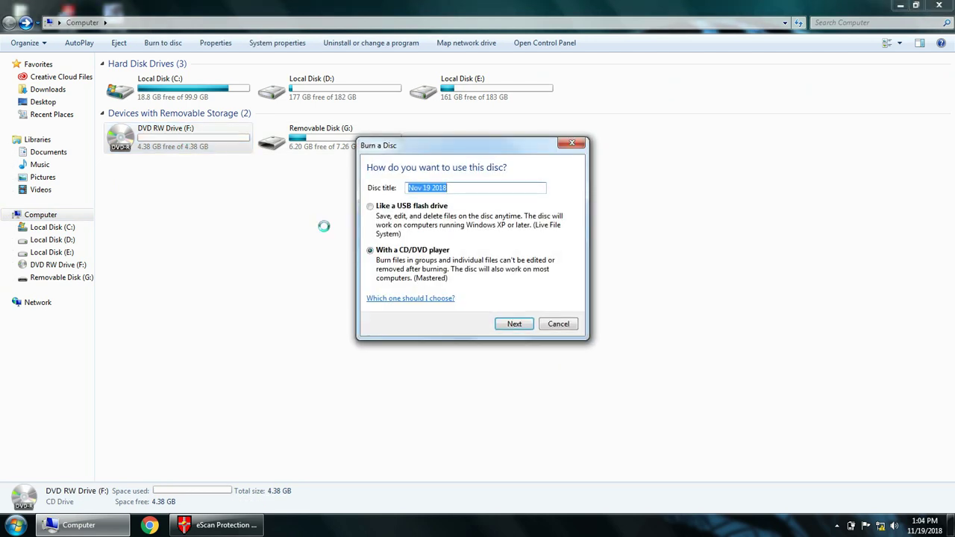
pyautogui.click(558, 323)
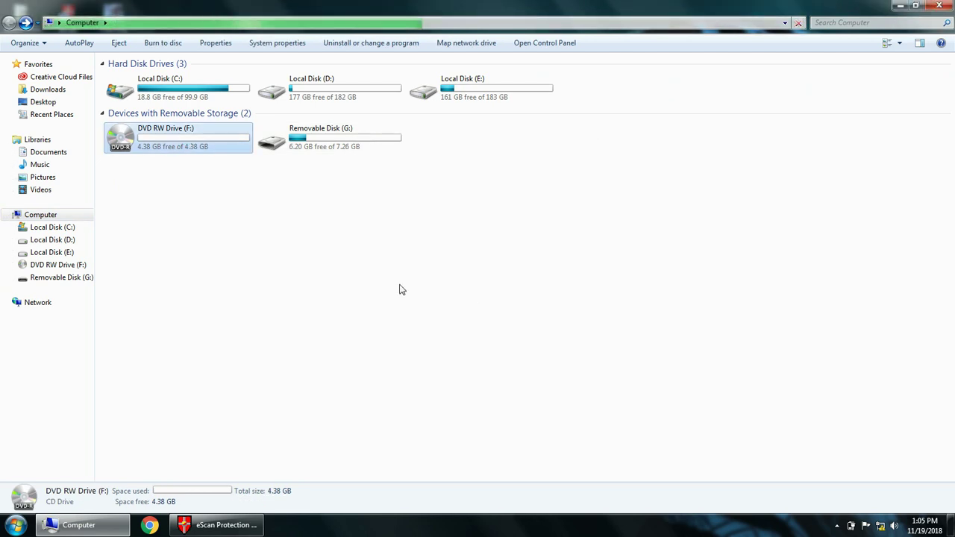
# Set up the blank disc in DVD RW Drive (F:) for use with a CD/DVD player and paste the copied disc image into it
pyautogui.doubleClick(161, 146)
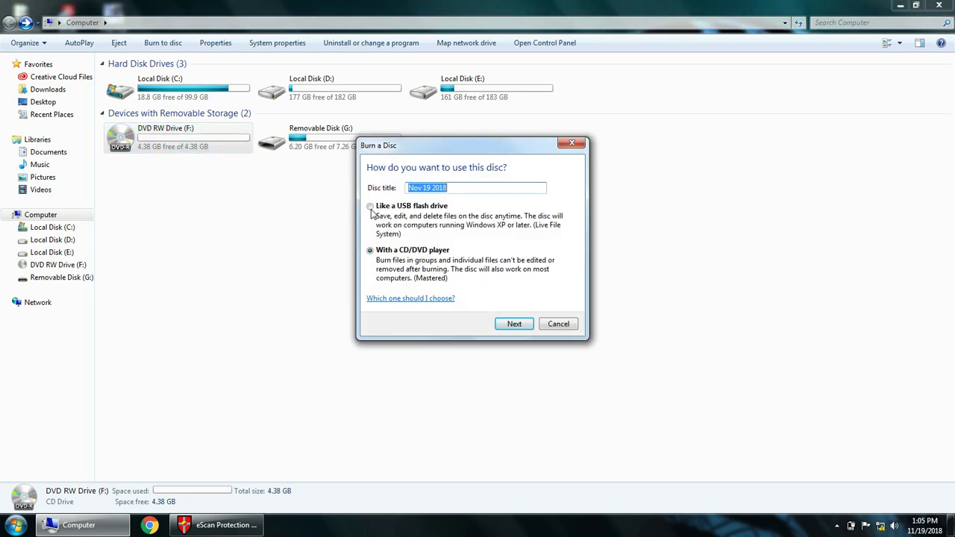
pyautogui.click(516, 323)
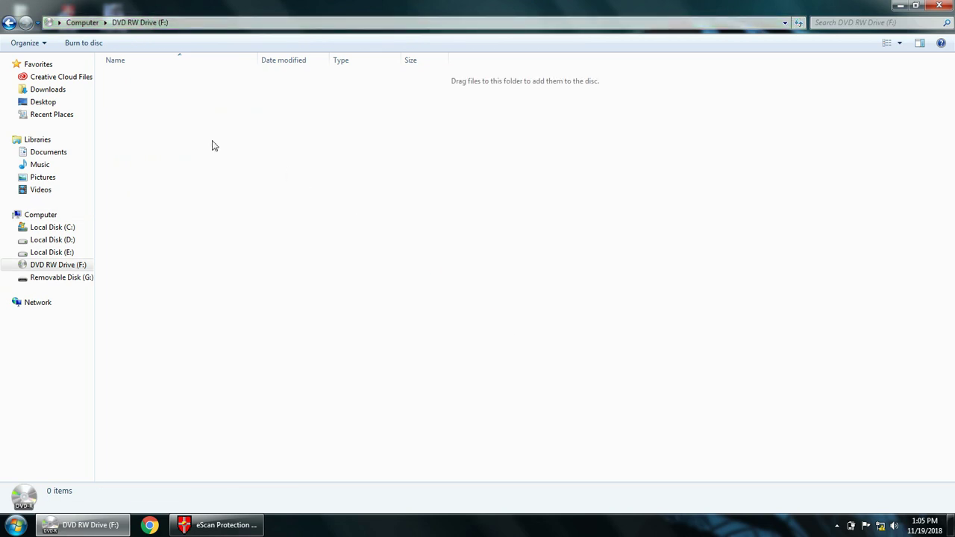
pyautogui.rightClick(212, 145)
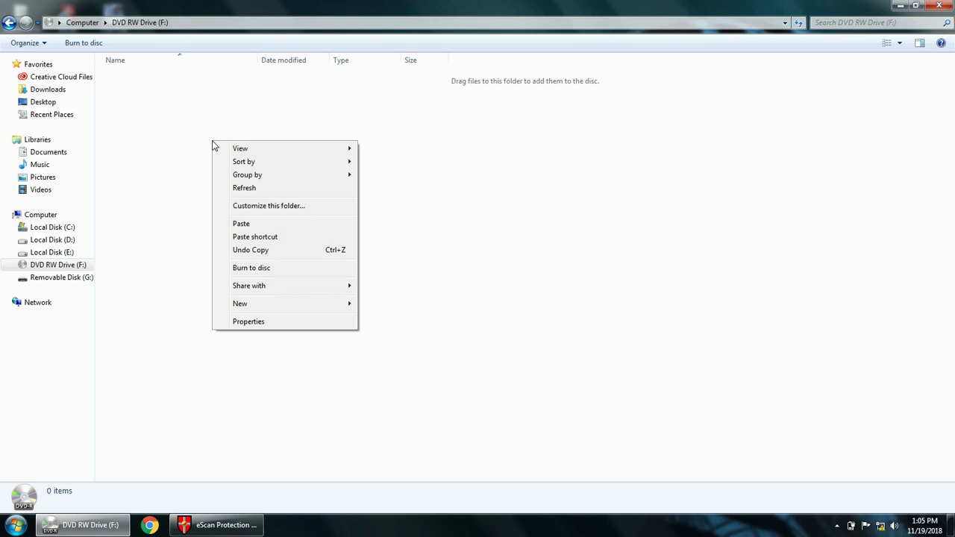
pyautogui.click(241, 224)
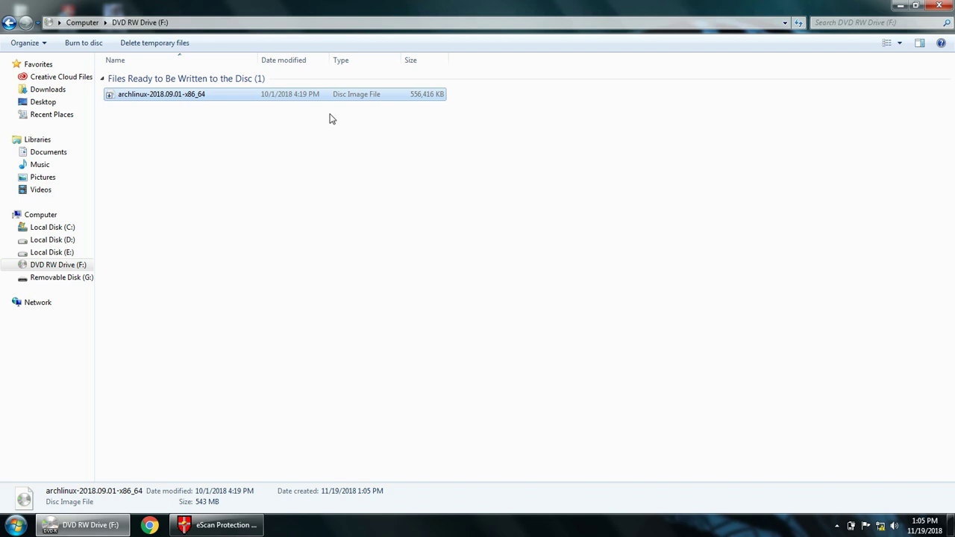
# Delete the archlinux-2018.09.01-x86_64 image from the DVD drive's files waiting to be written and paste it in again
pyautogui.rightClick(332, 119)
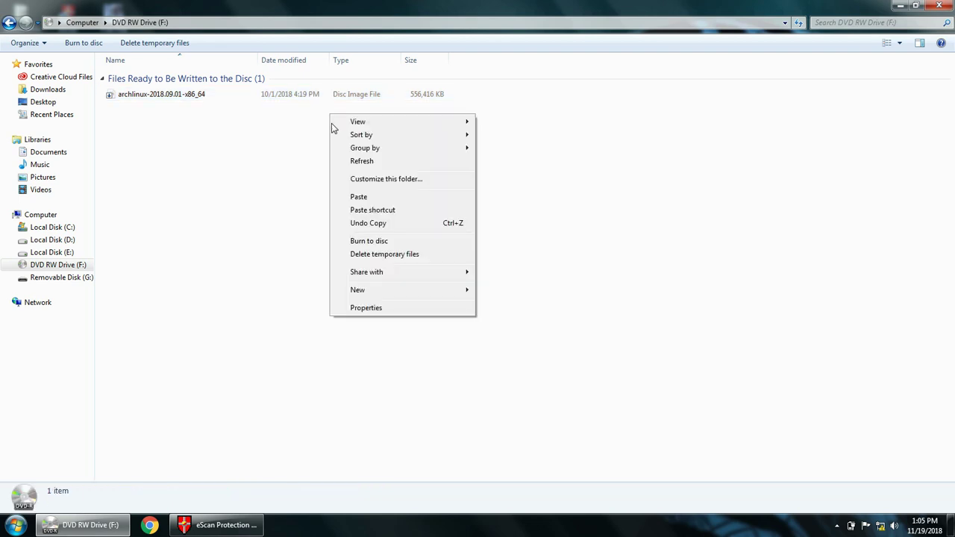
pyautogui.rightClick(193, 96)
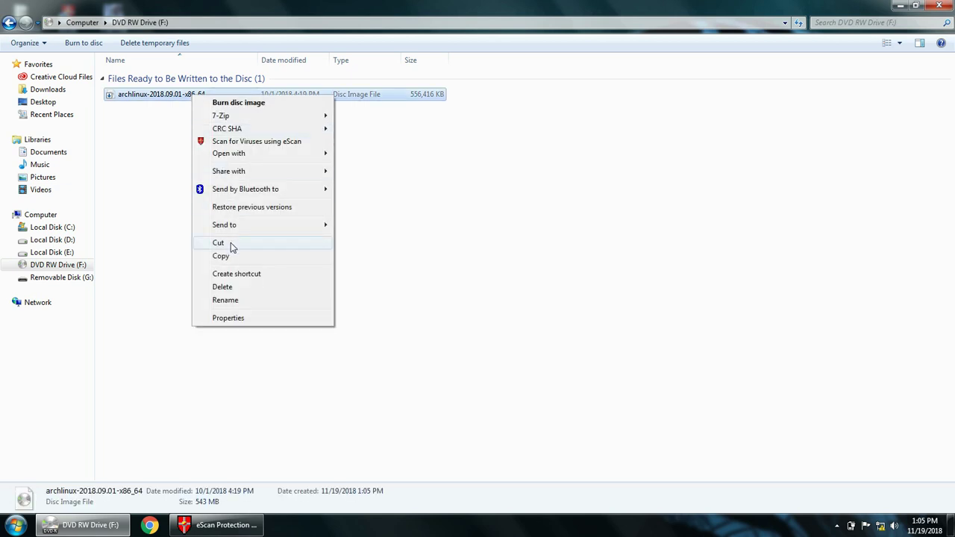
pyautogui.click(231, 289)
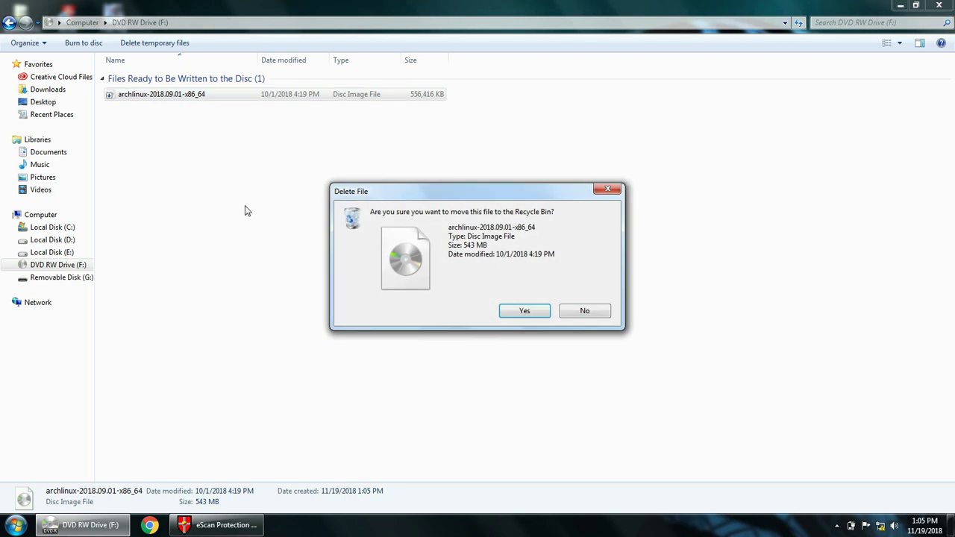
pyautogui.click(524, 311)
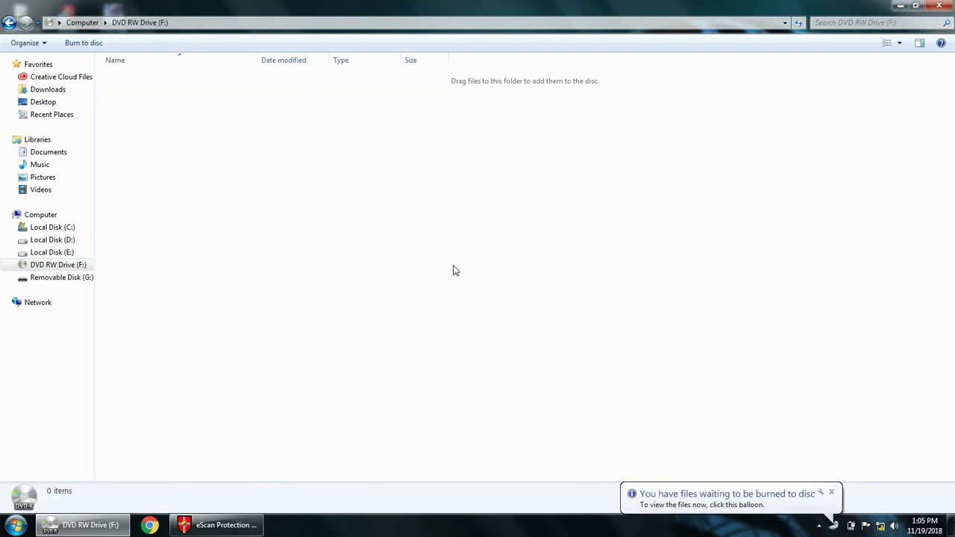
pyautogui.rightClick(398, 235)
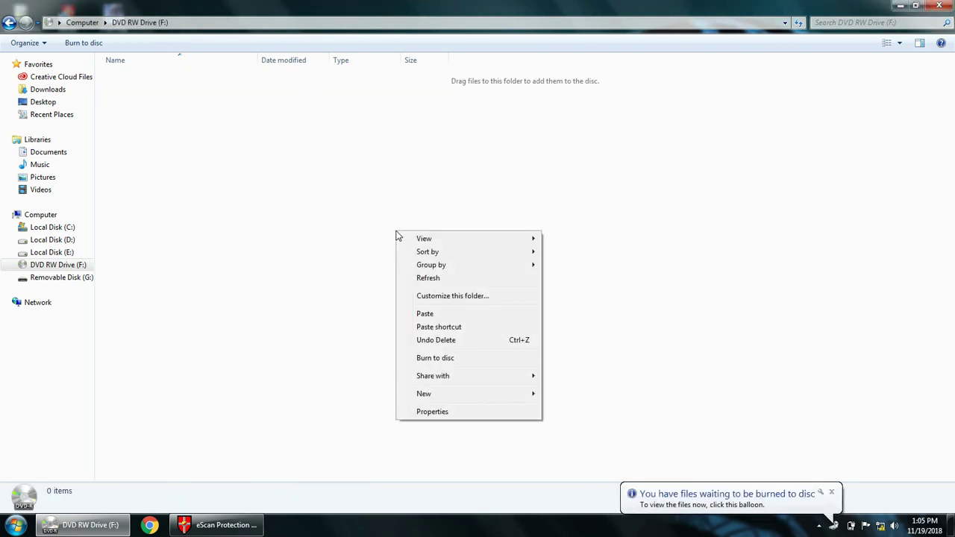
pyautogui.click(441, 314)
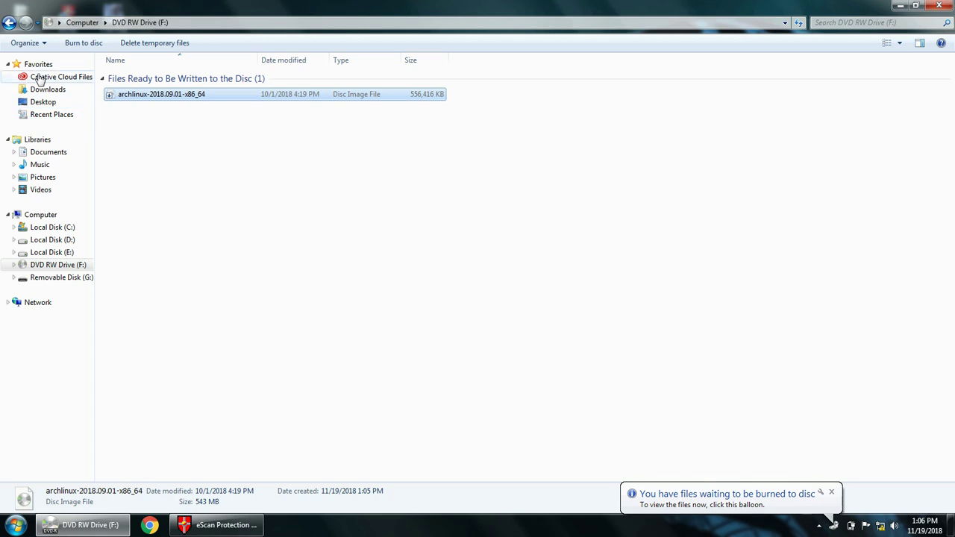
# Reopen DVD RW Drive (F:) from Computer to check the image ready to be written, and close the Explorer window
pyautogui.click(9, 23)
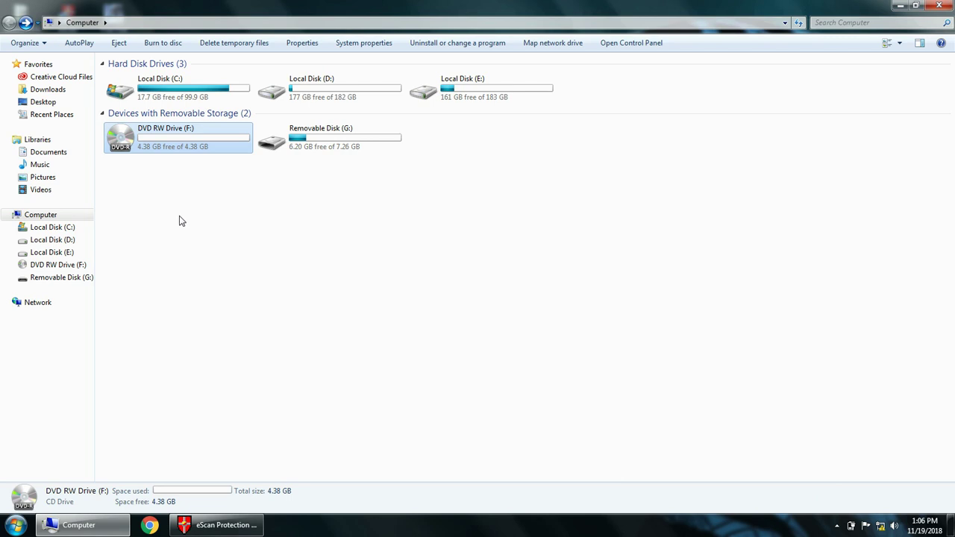
pyautogui.click(219, 230)
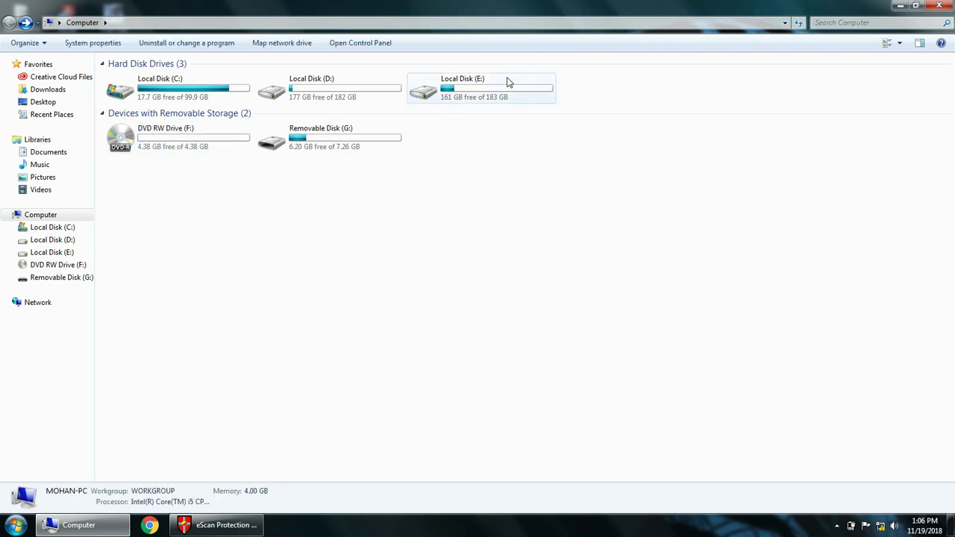
pyautogui.doubleClick(198, 134)
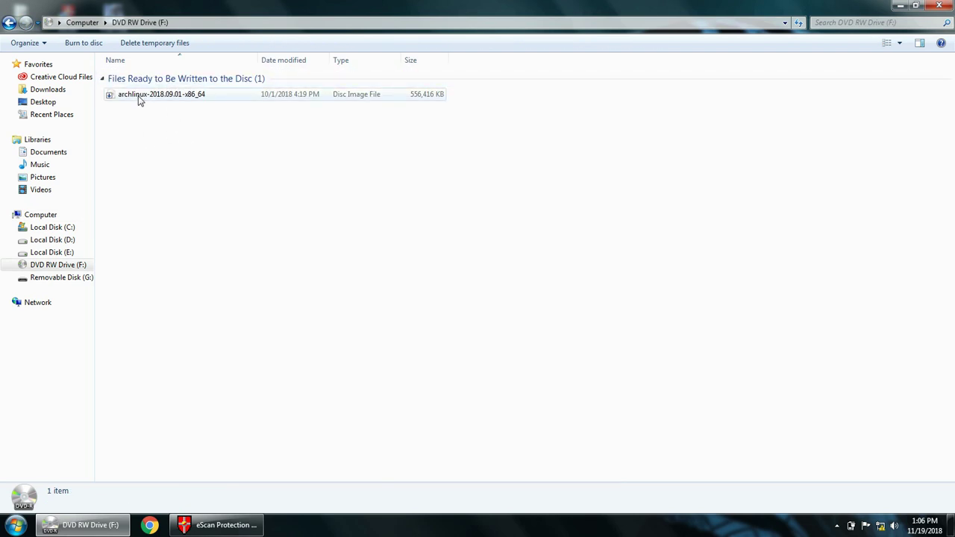
pyautogui.click(138, 96)
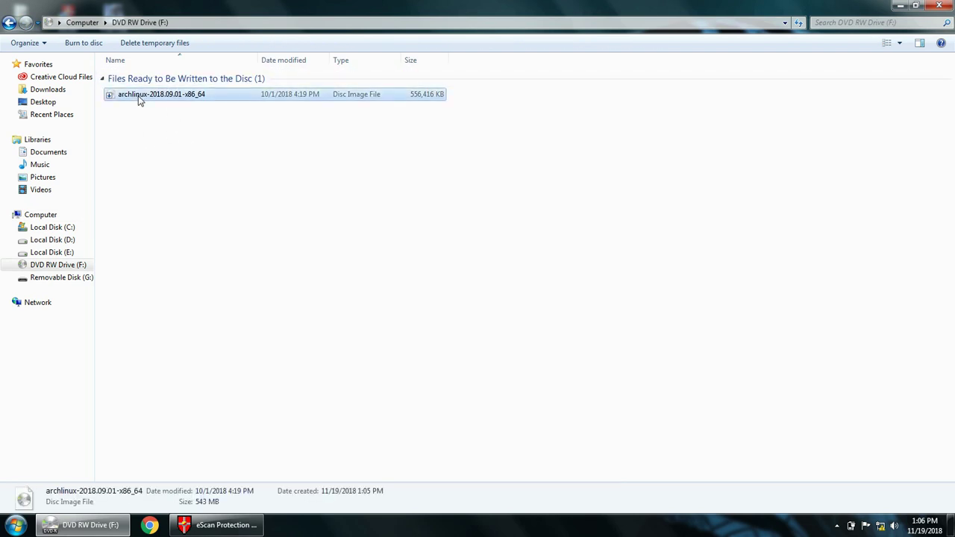
pyautogui.click(9, 23)
pyautogui.click(263, 244)
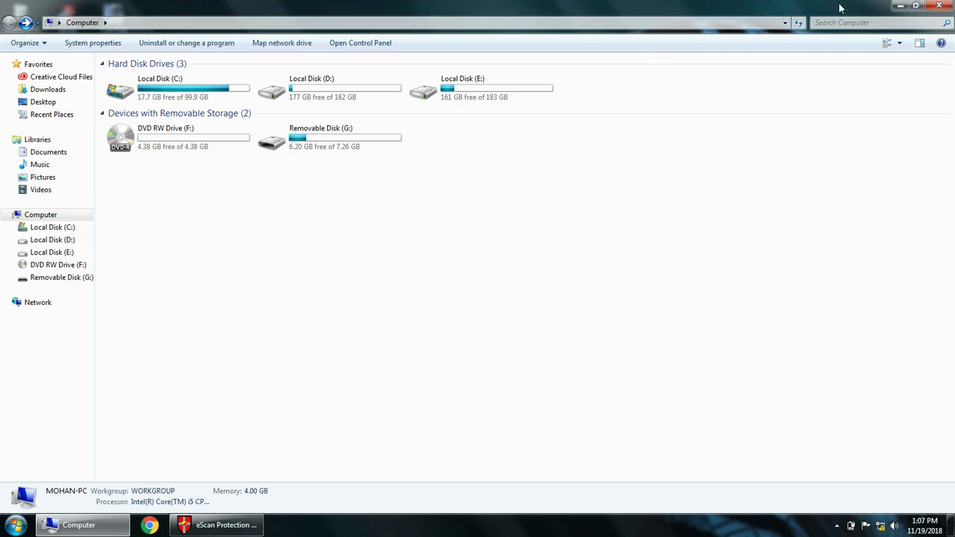
pyautogui.click(938, 5)
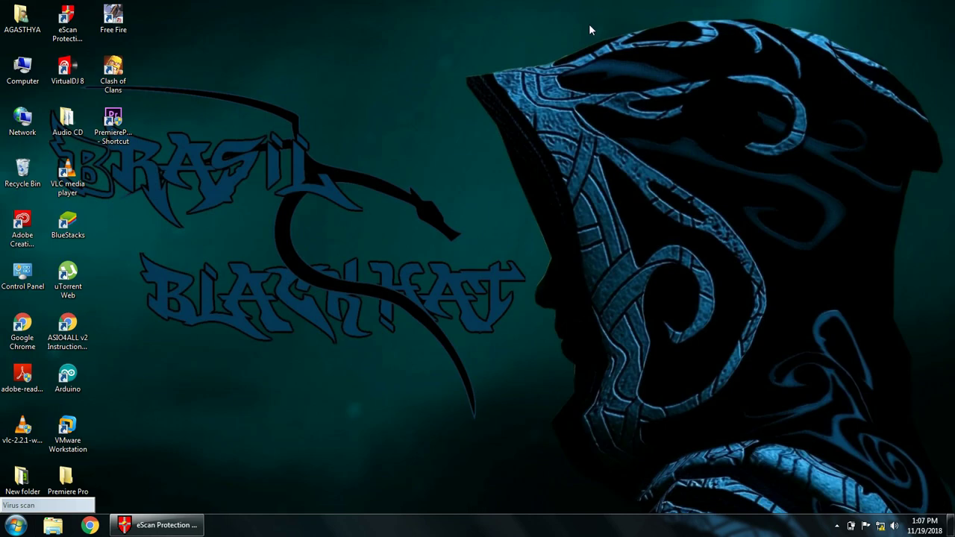
# Switch the desktop wallpaper forward two times to the next background
pyautogui.rightClick(400, 137)
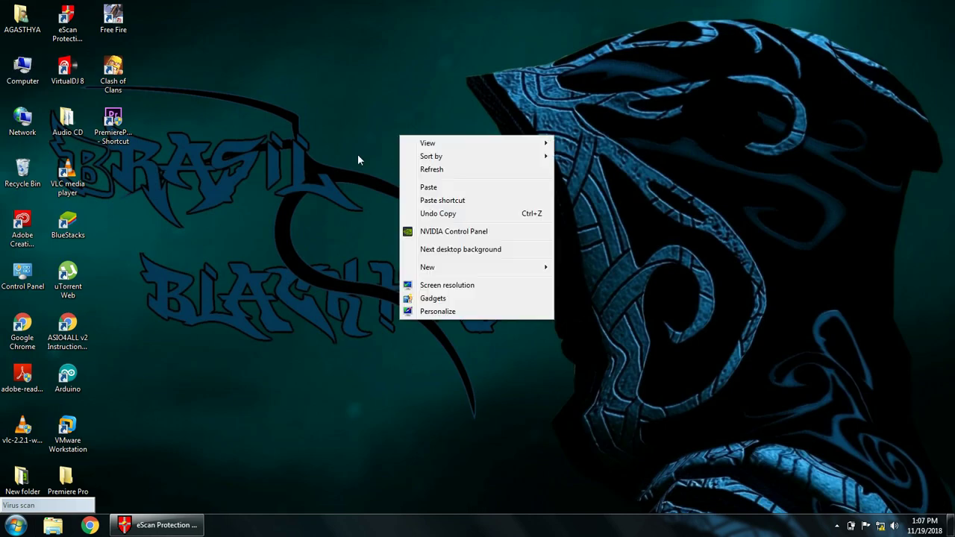
pyautogui.click(436, 249)
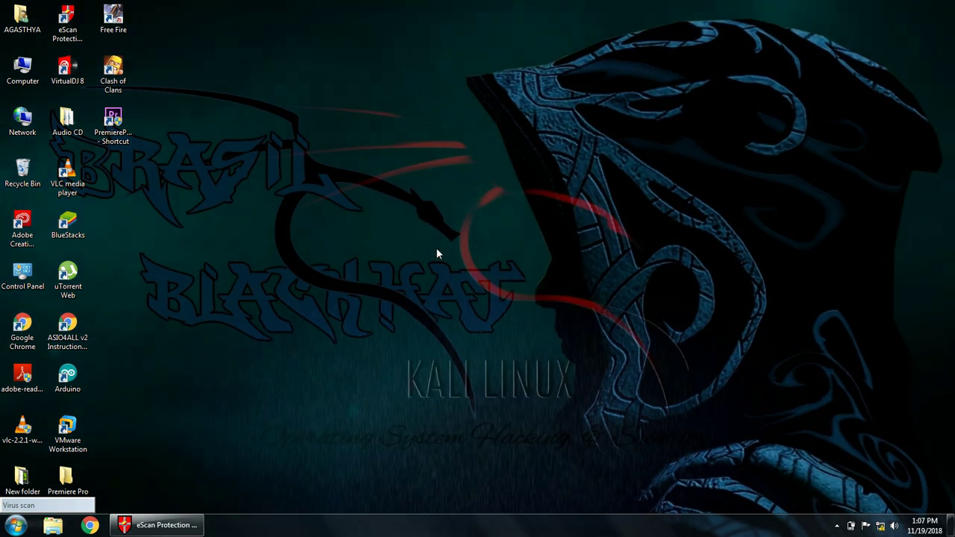
pyautogui.rightClick(437, 254)
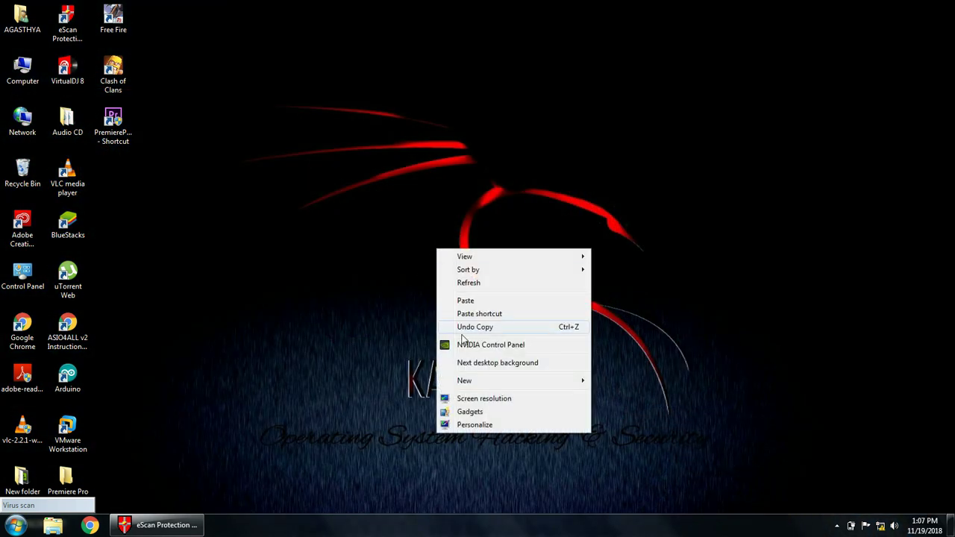
pyautogui.click(470, 363)
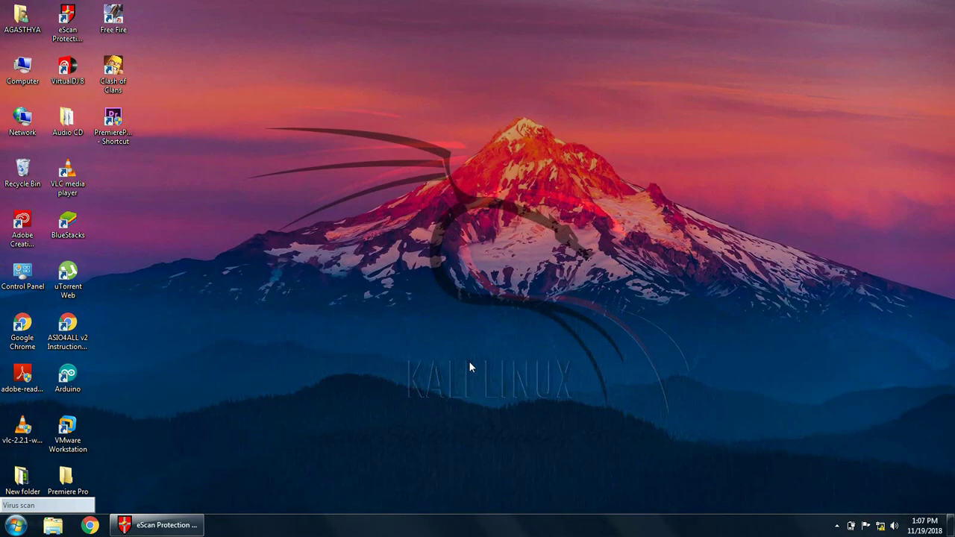